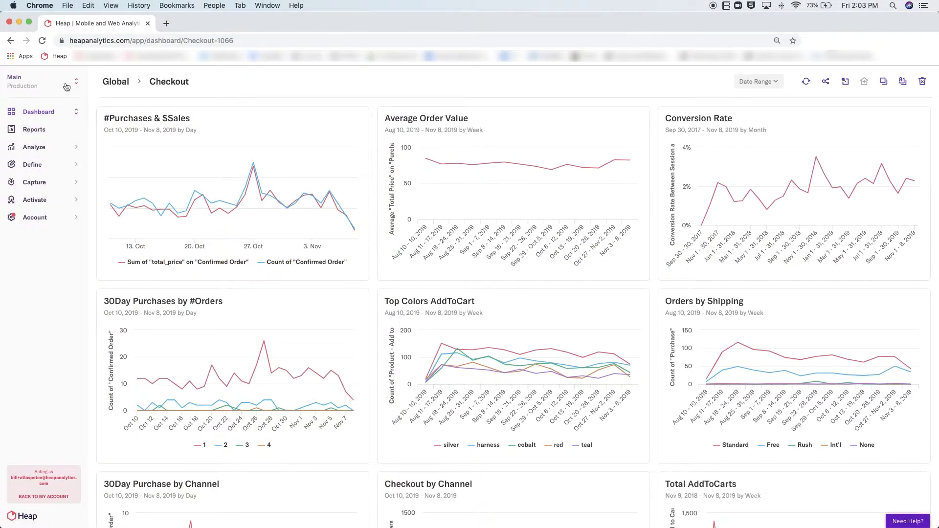
# Expand the Analyze menu in the sidebar to list the analysis types, including Retention.
pyautogui.click(61, 148)
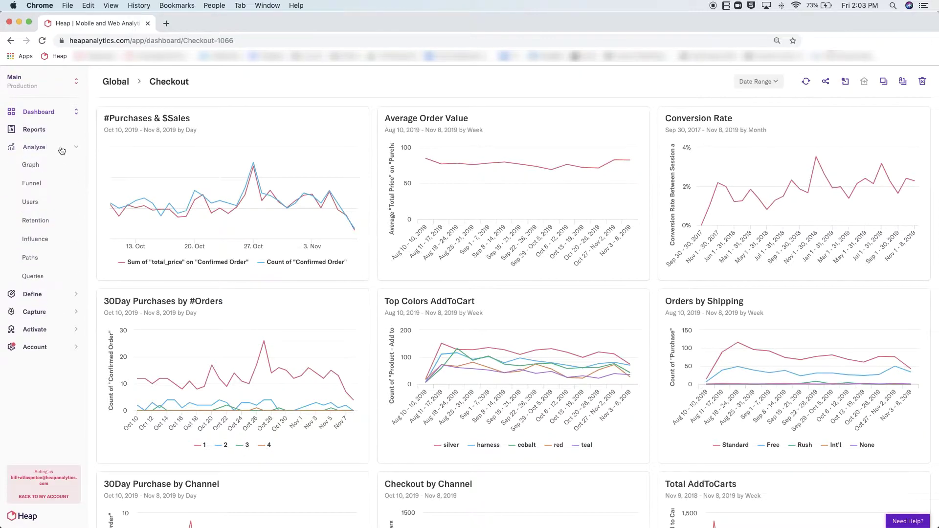
# Start a new Retention analysis: Session to Session, past year by month.
pyautogui.click(58, 221)
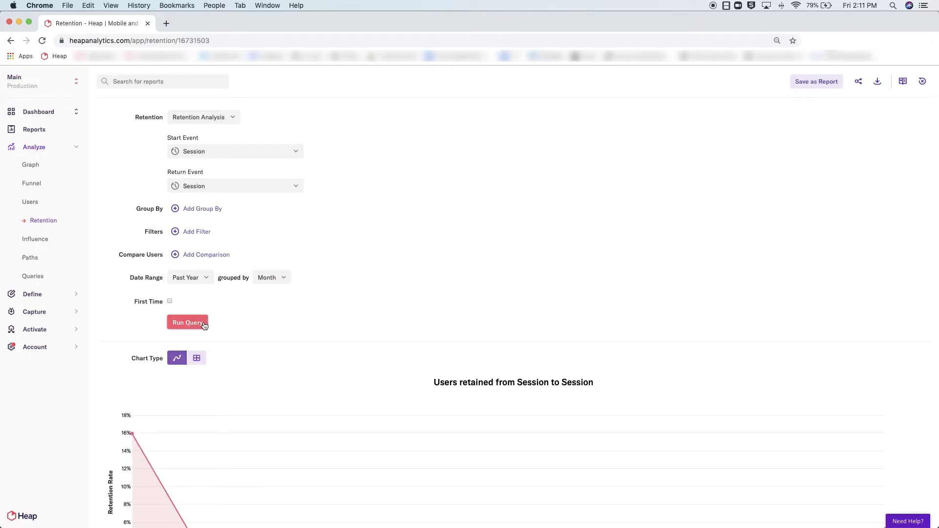
pyautogui.scroll(-3, 92, 332)
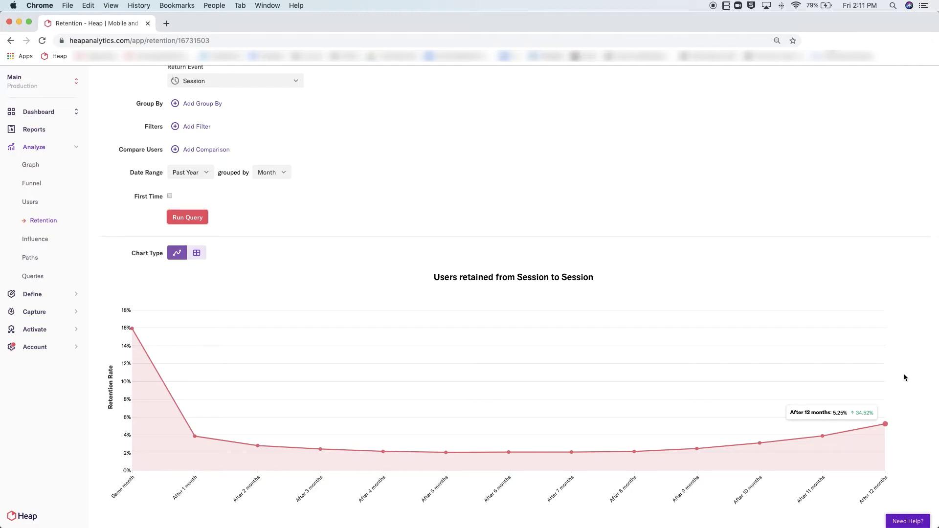
# Switch the retention results from chart to table view.
pyautogui.click(202, 255)
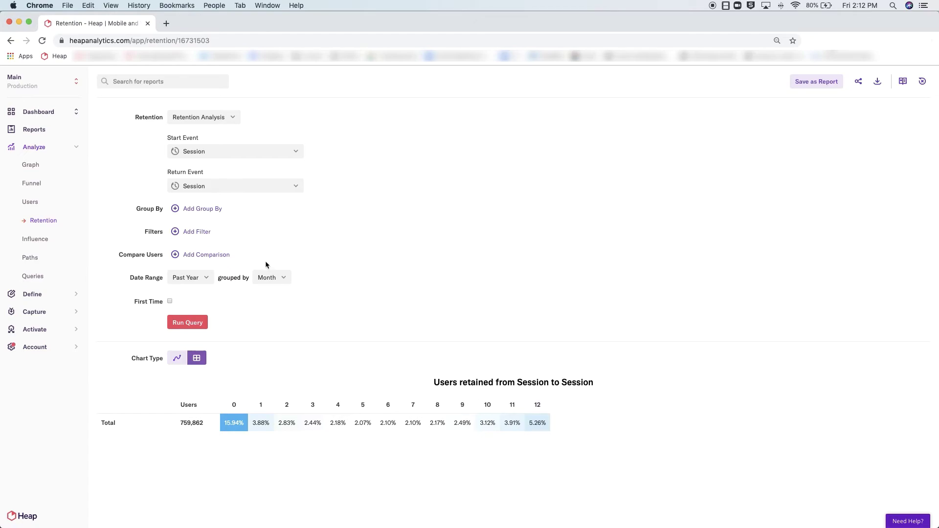
# Group the retention table by Date of Start Event and rerun the query.
pyautogui.click(188, 209)
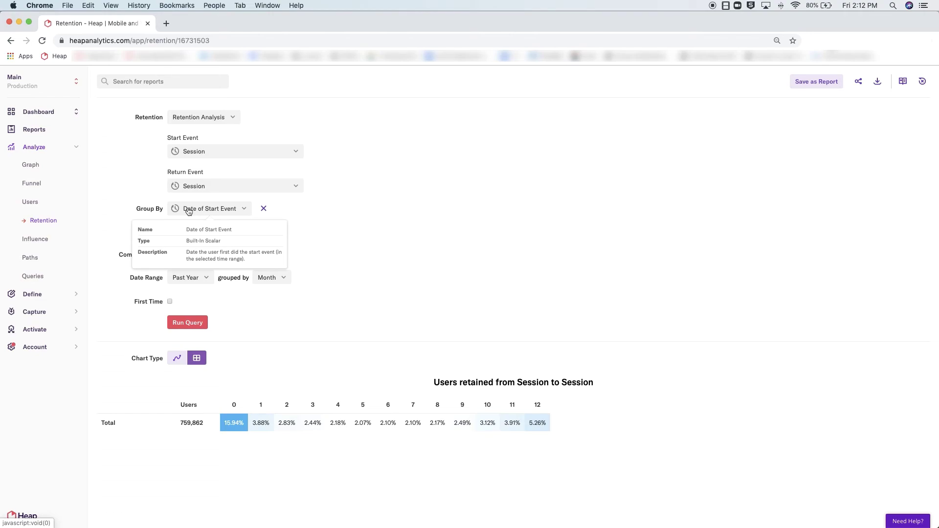
pyautogui.click(206, 325)
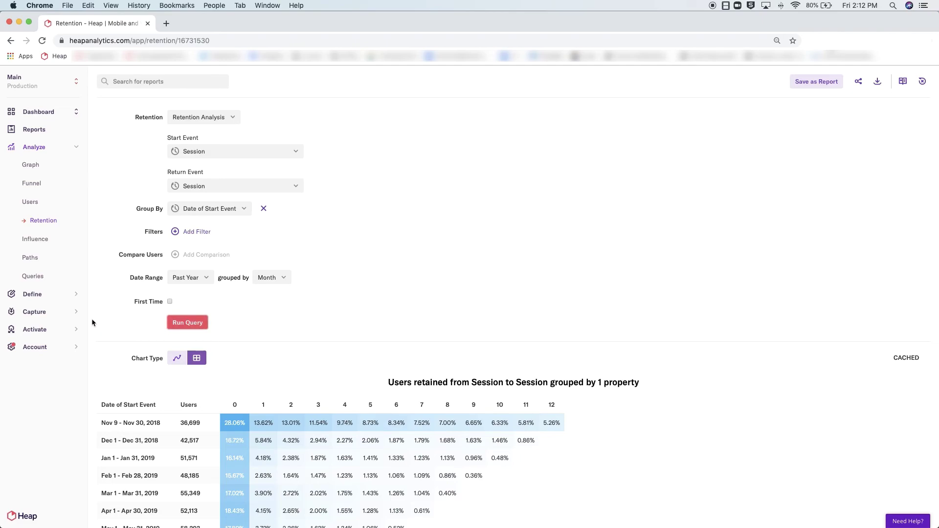
pyautogui.scroll(-3, 92, 322)
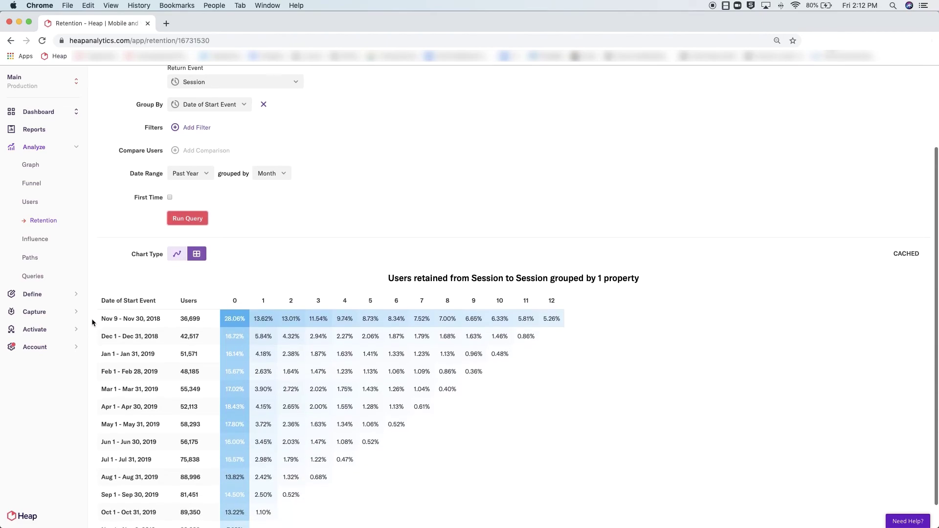
pyautogui.scroll(-1, 92, 318)
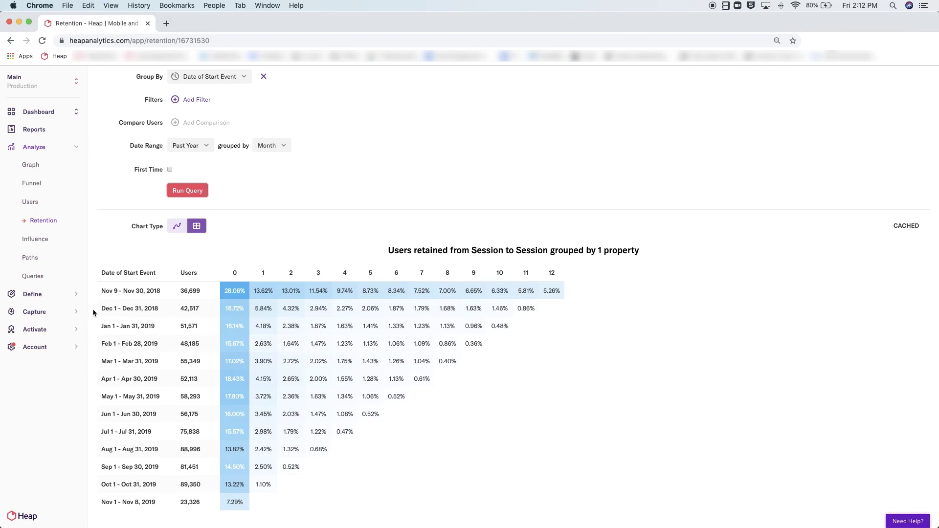